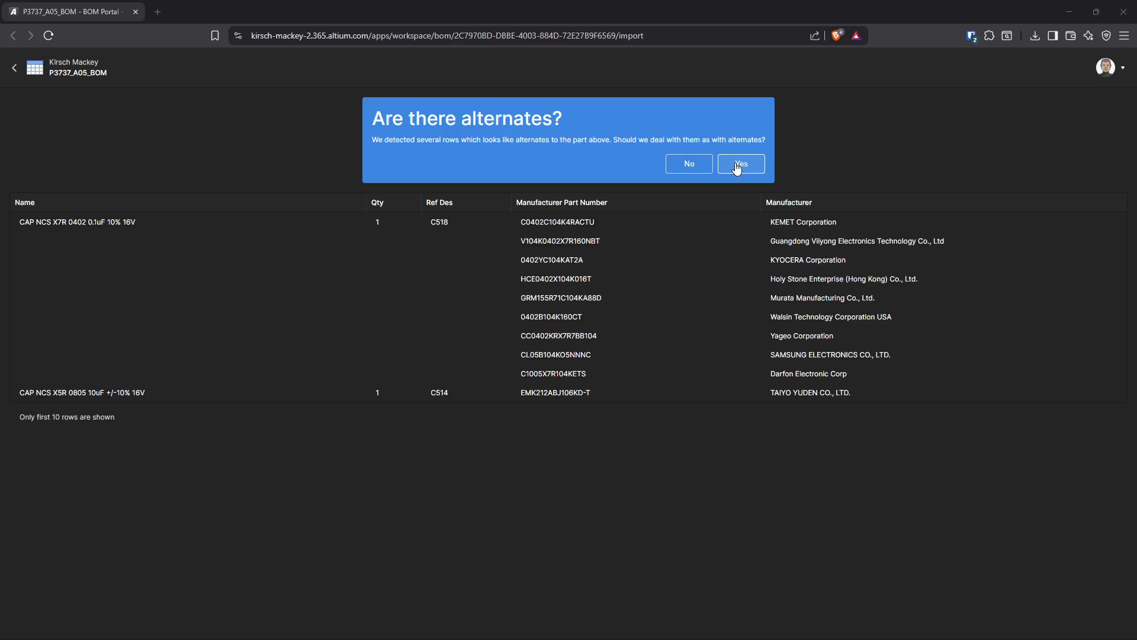
Step: Accept the detected rows as alternates in the BOM import and look through the imported part lines
left_click(737, 167)
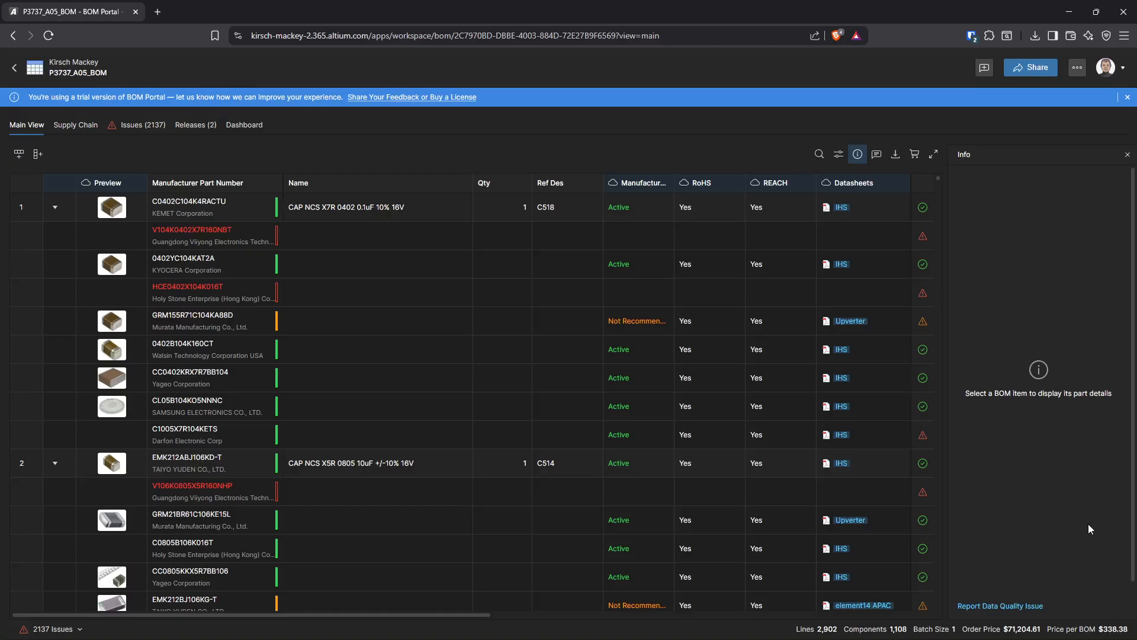
scroll(745, 379, "down", 10)
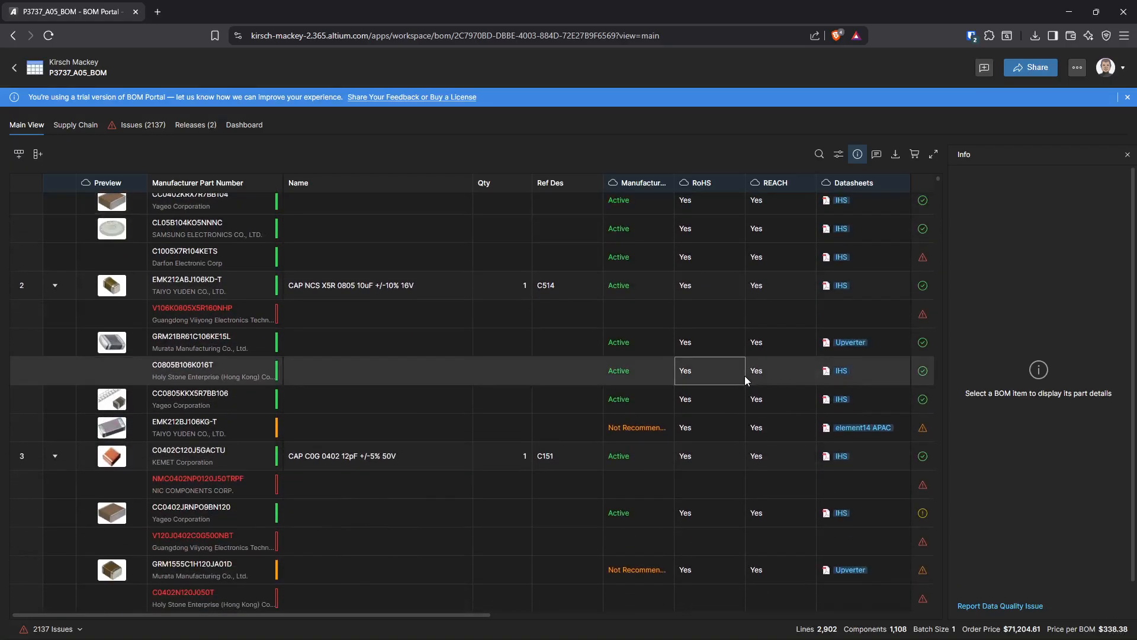
scroll(769, 375, "down", 5)
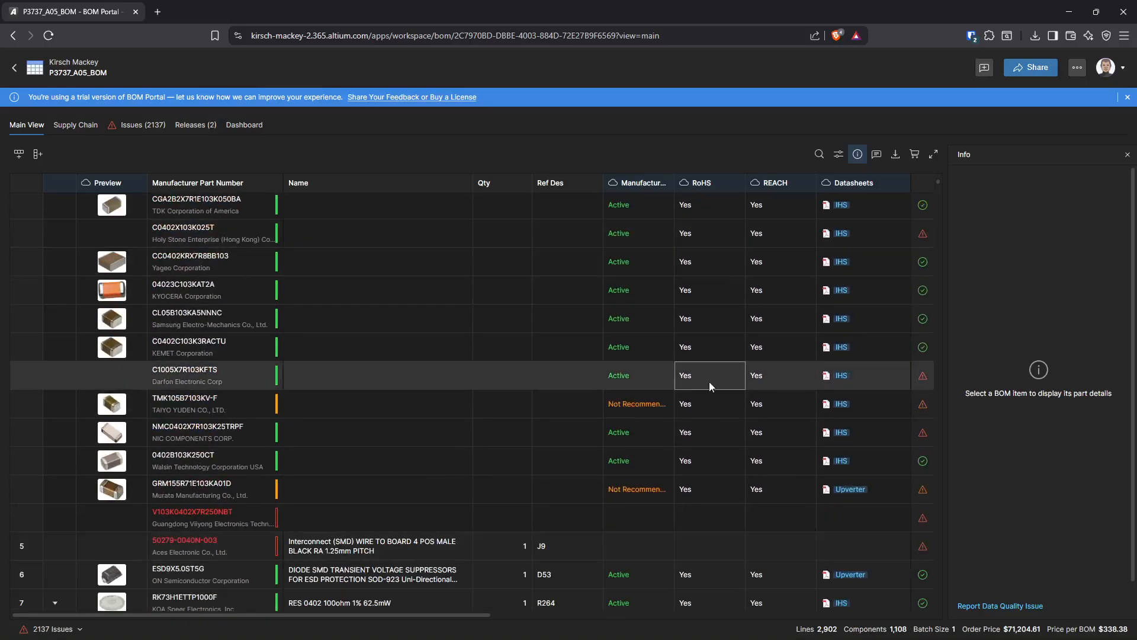
scroll(367, 302, "down", 4)
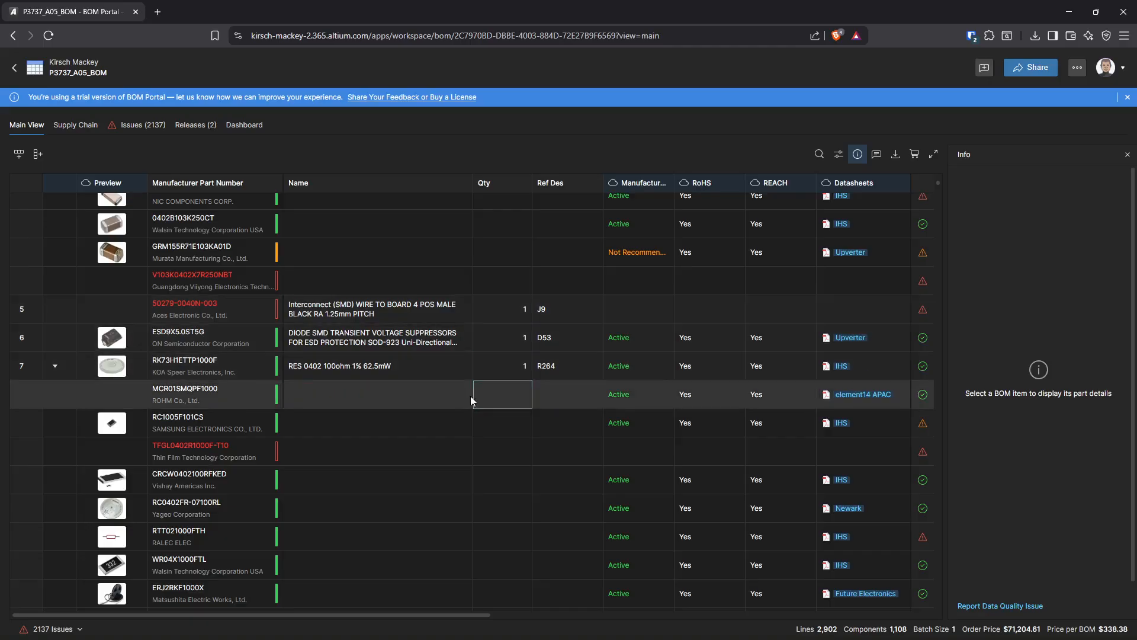
Step: Review the BOM's issue summary and open the Issues view to examine all issue categories through Alternates
left_click(78, 631)
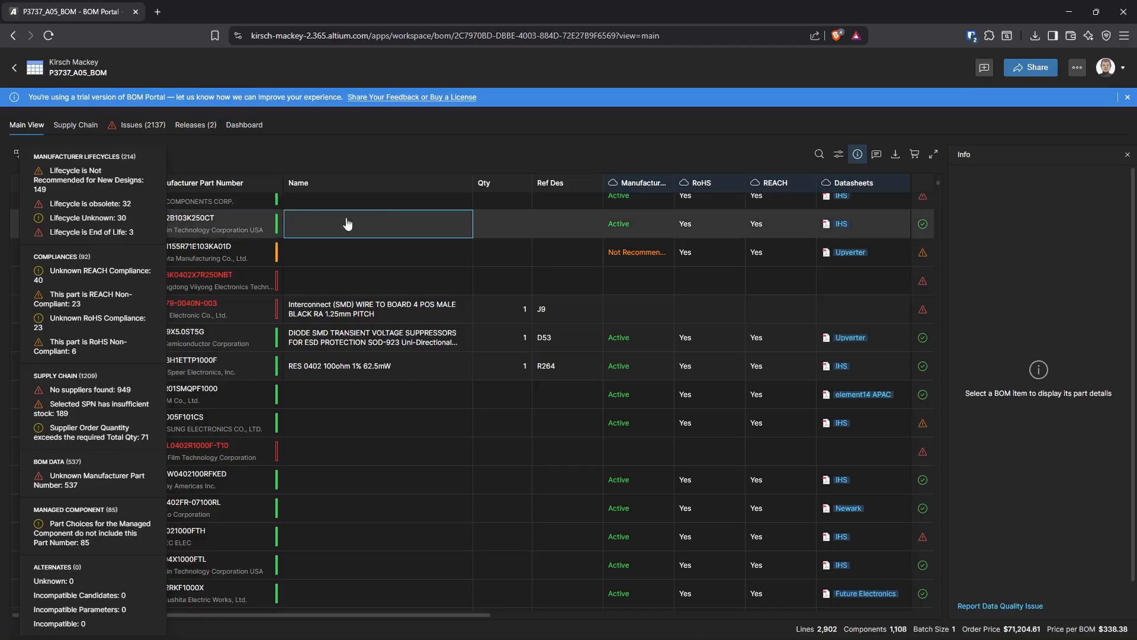
left_click(438, 157)
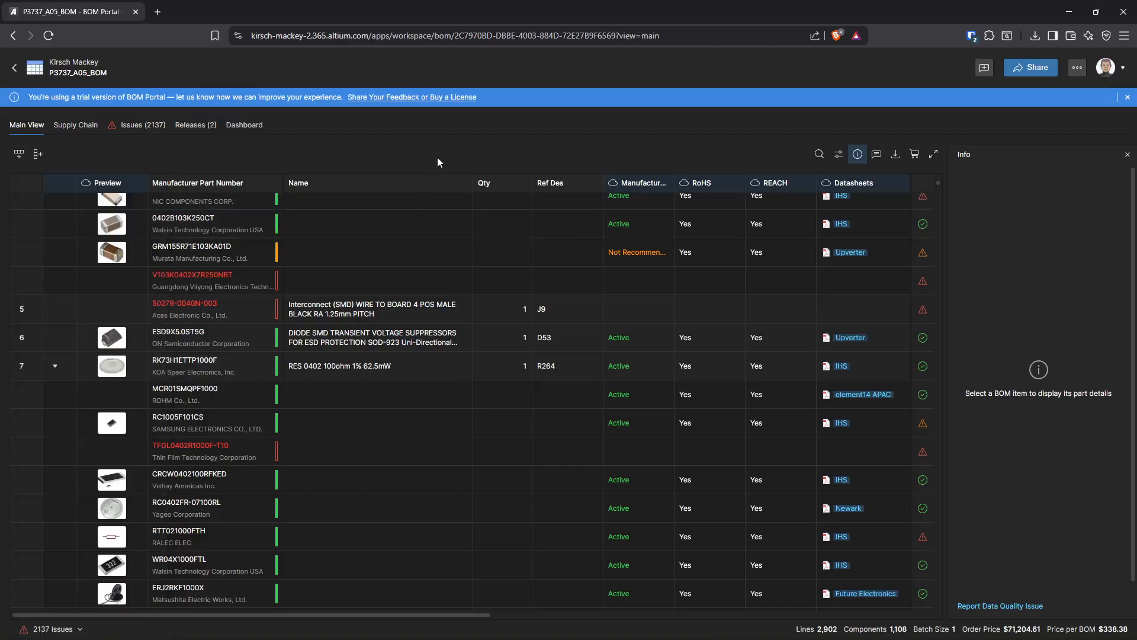
left_click(144, 132)
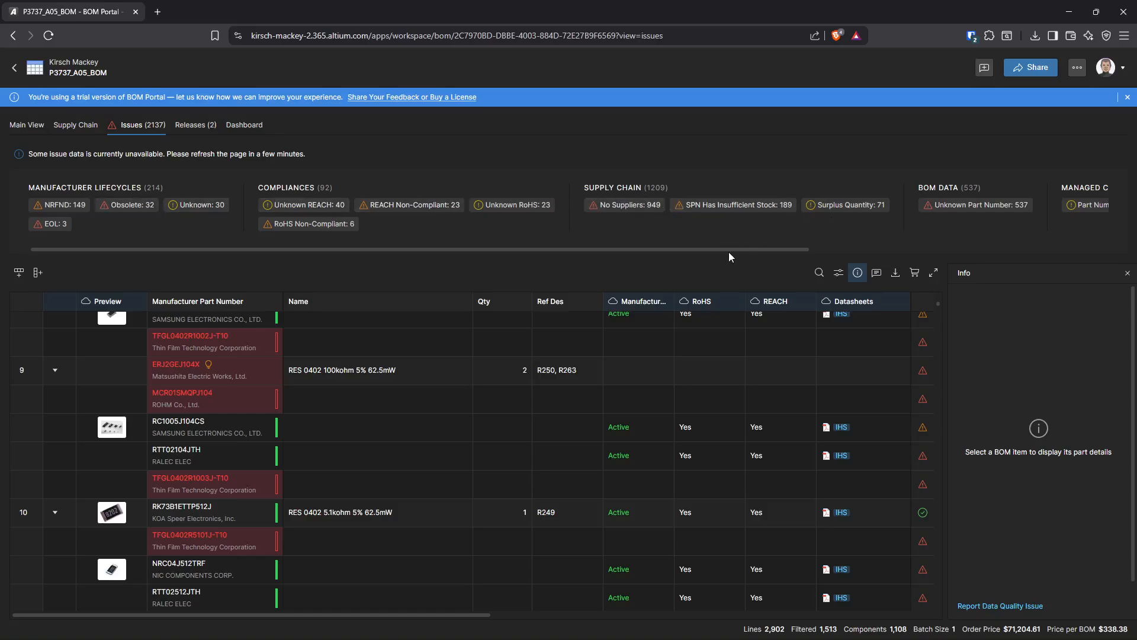
left_click_drag(731, 251, 1050, 246)
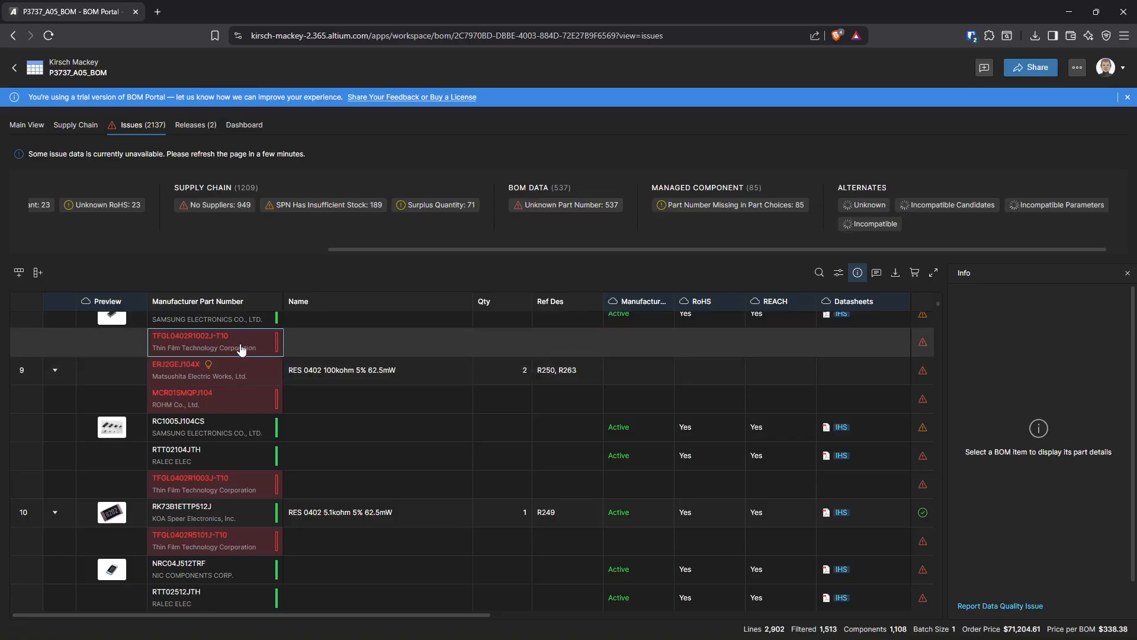
Step: Inspect the issue details of part RTT021000FTH and open its IHS datasheet, returning to the BOM
scroll(137, 430, "up", 2)
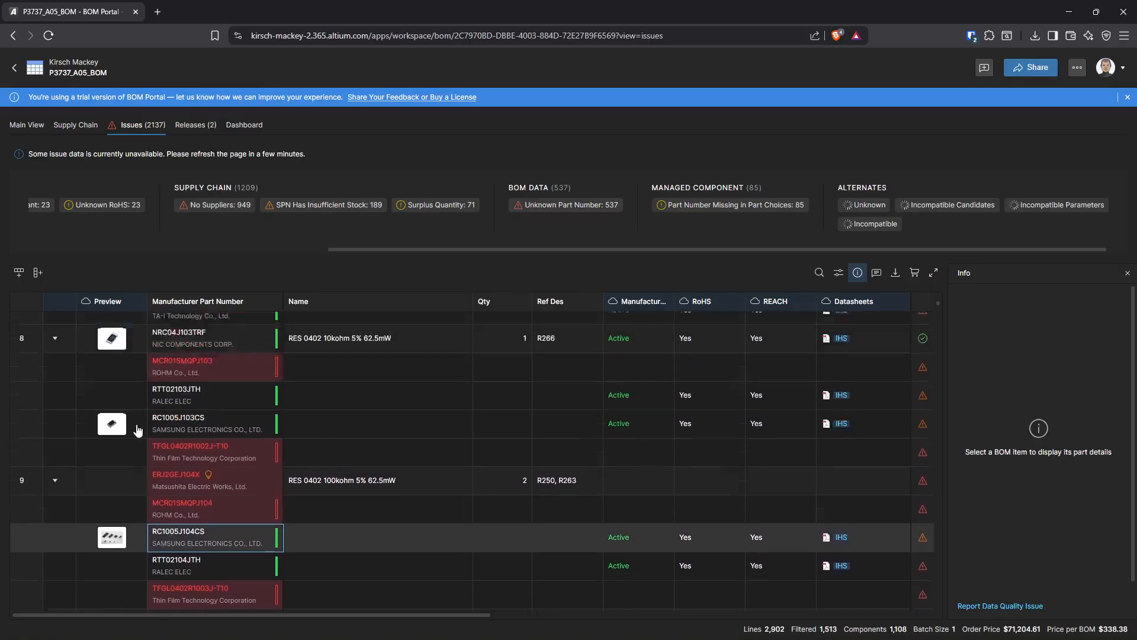
scroll(137, 430, "up", 1)
left_click(257, 355)
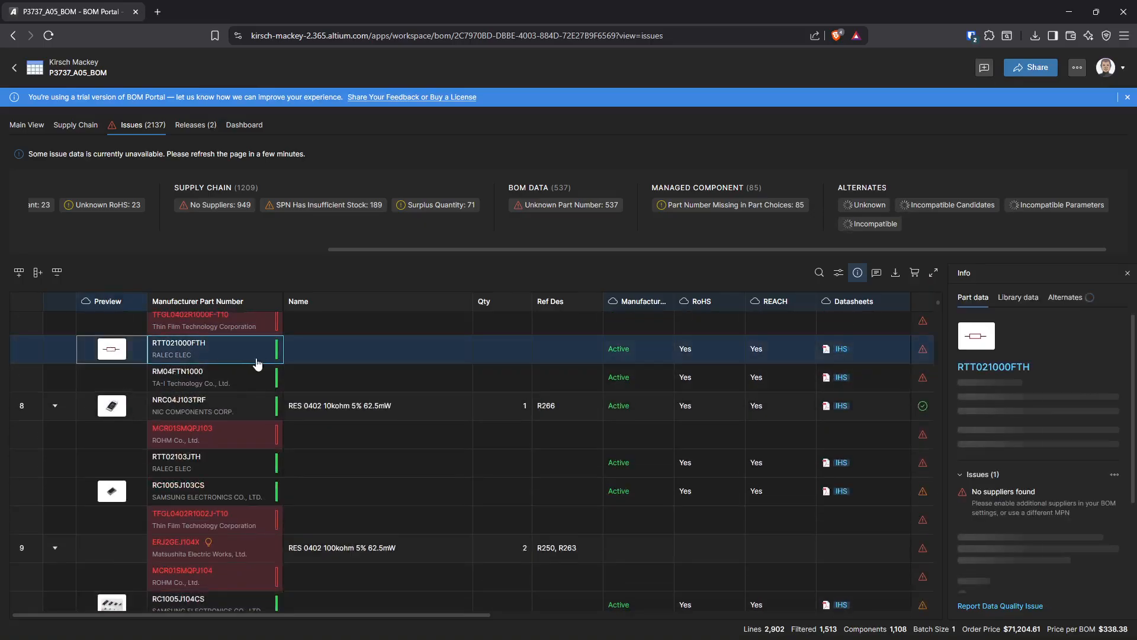
left_click(1009, 489)
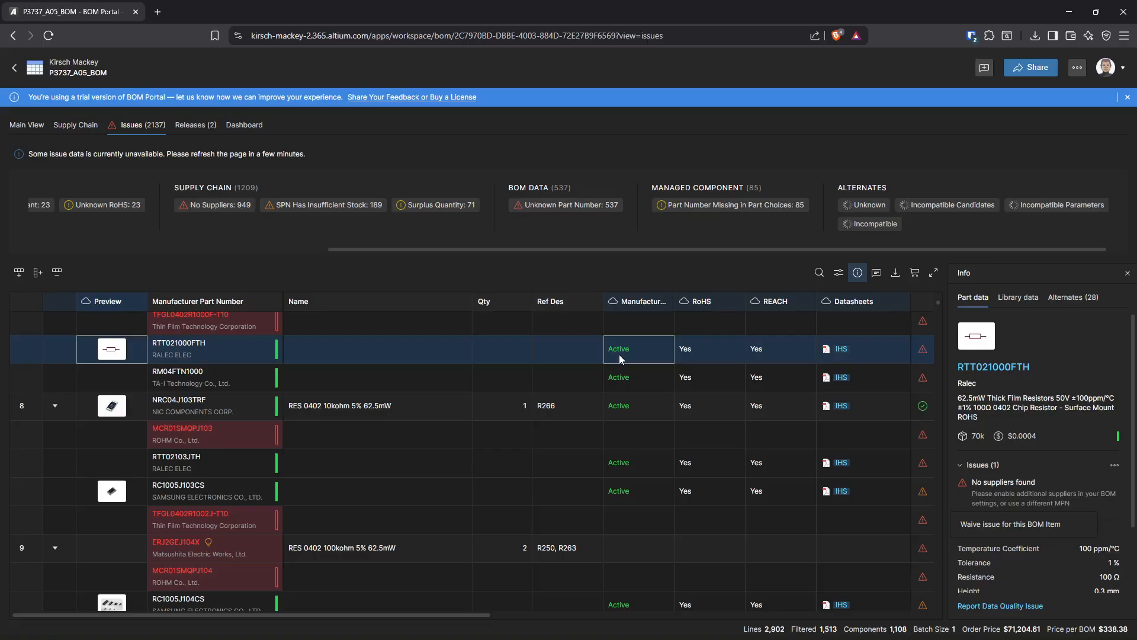
left_click(842, 350)
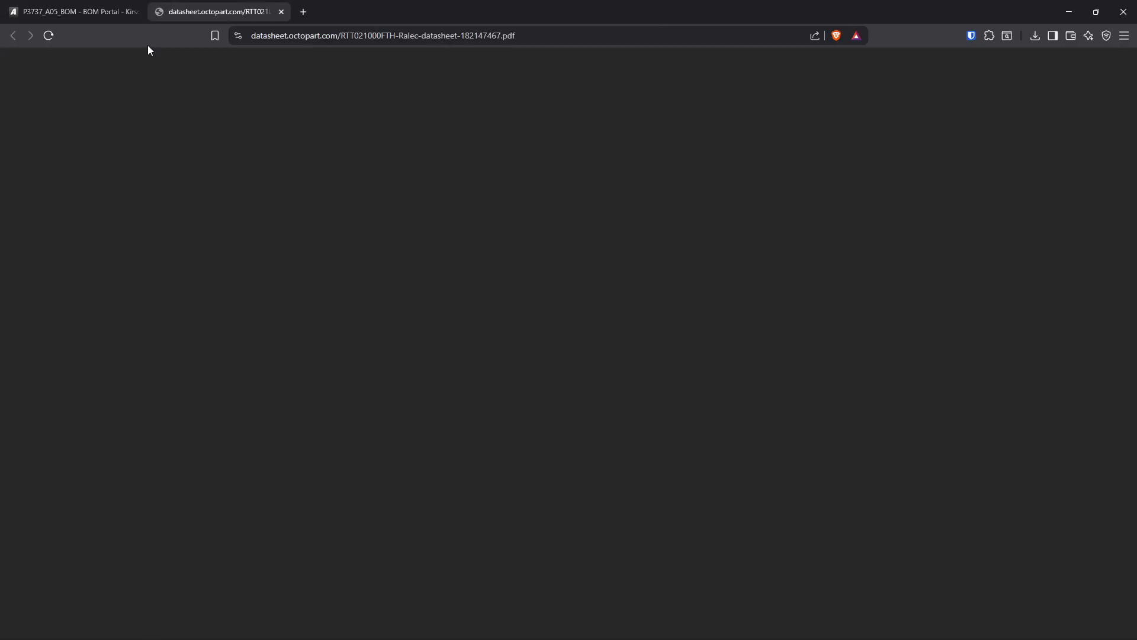
left_click(83, 11)
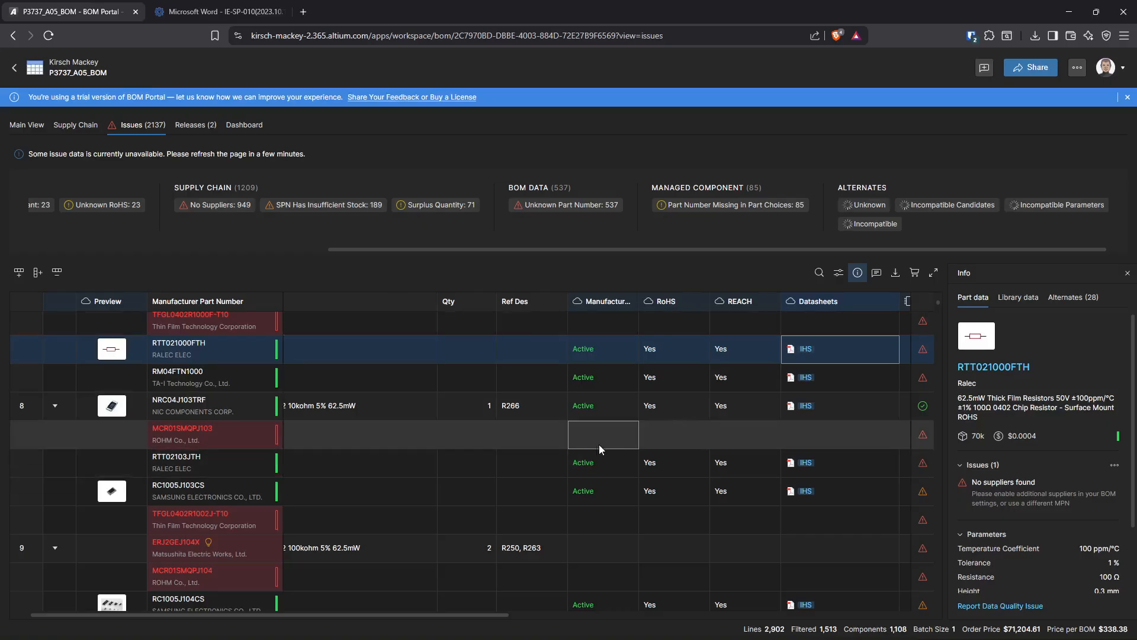
Step: Inspect the part details of capacitor TMK105B7103KV-F under line 4 and show the BOM's comments and tasks
scroll(593, 443, "up", 5)
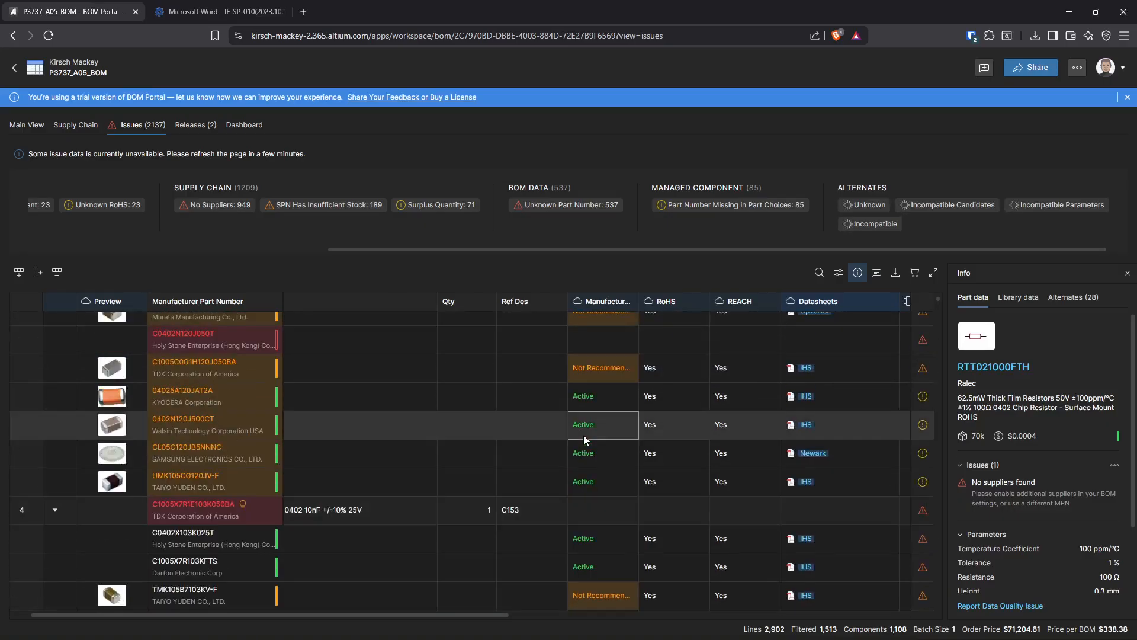
scroll(584, 439, "down", 2)
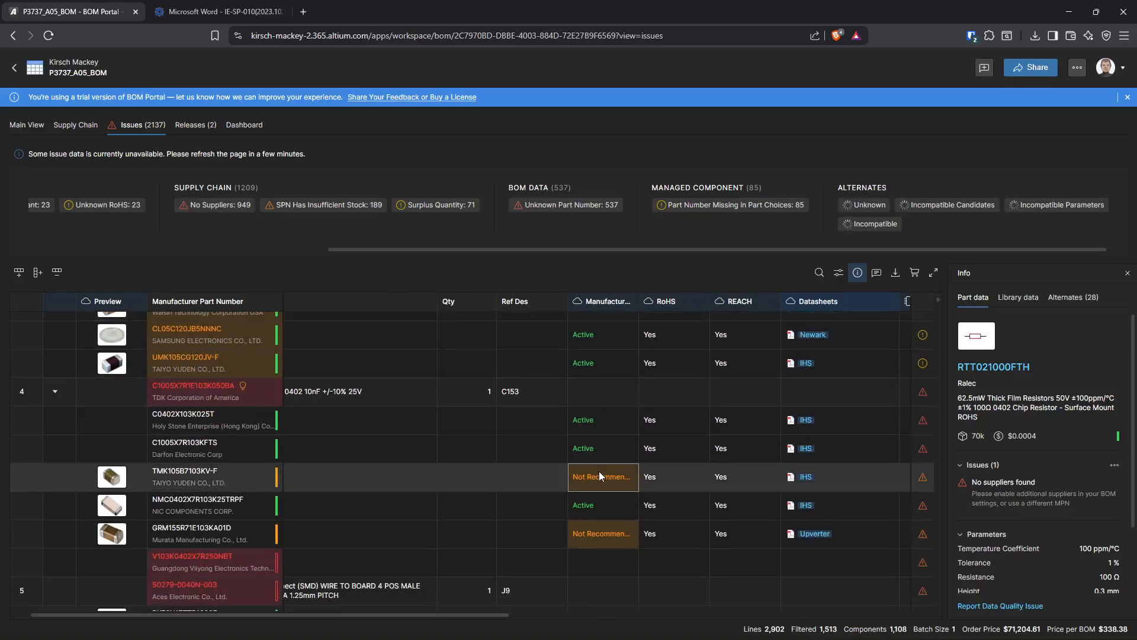
left_click(236, 485)
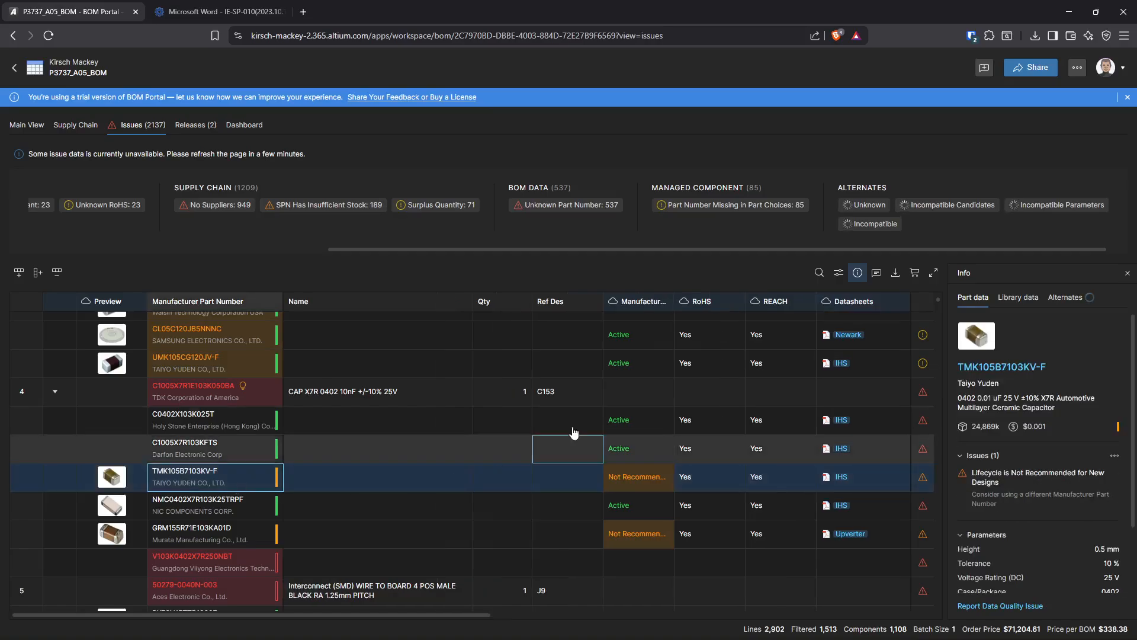
left_click(877, 273)
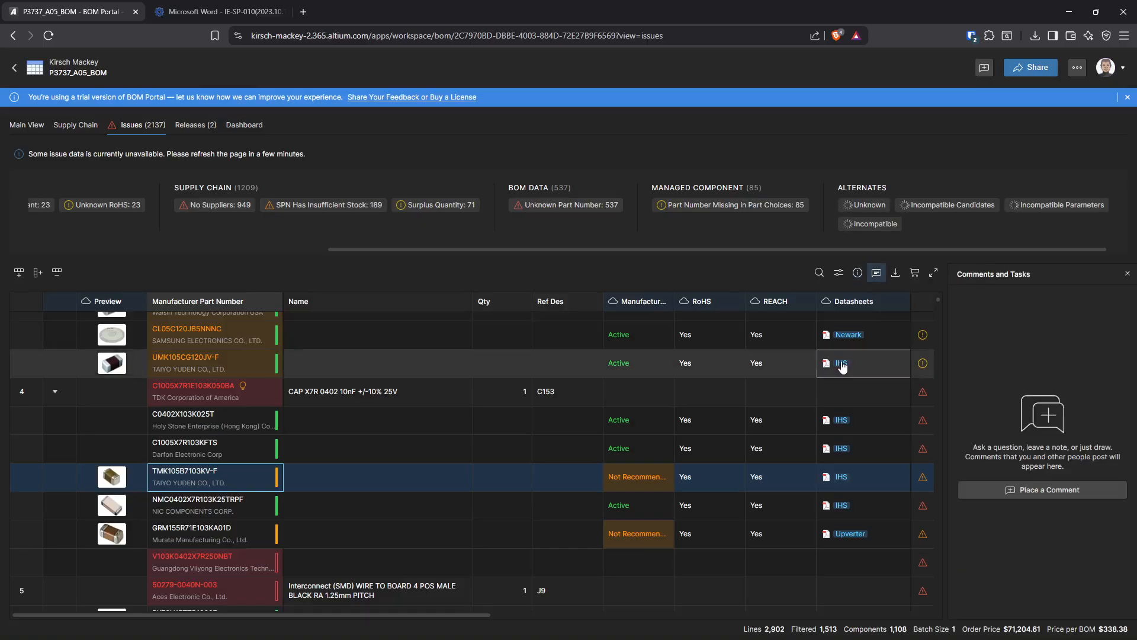
Step: Add the Issues column to the BOM table
left_click(839, 272)
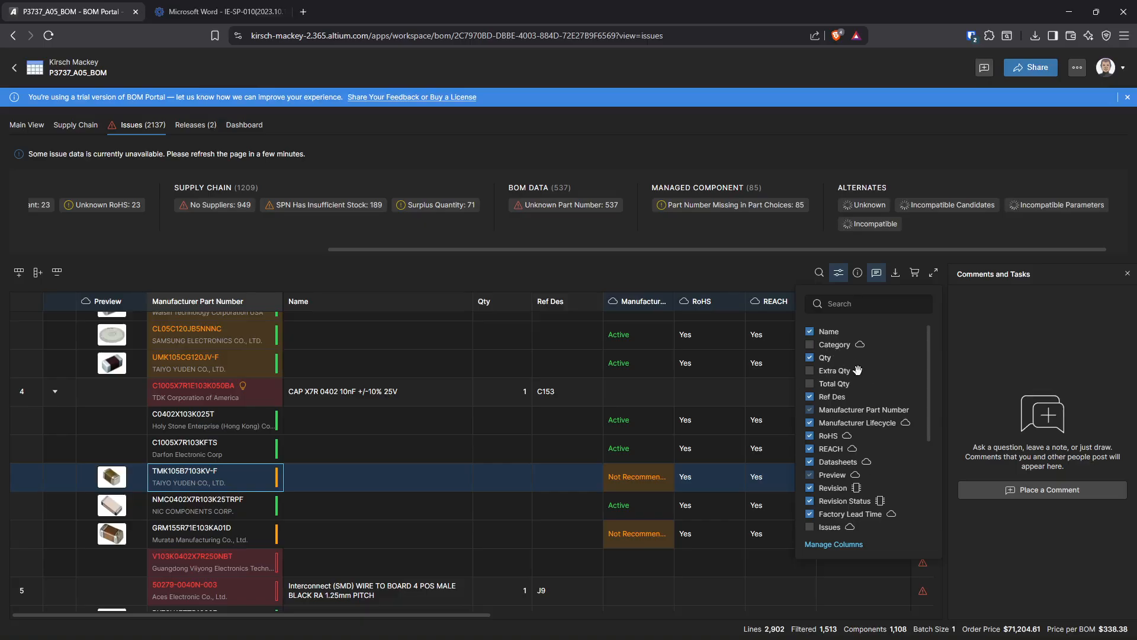
scroll(853, 374, "down", 3)
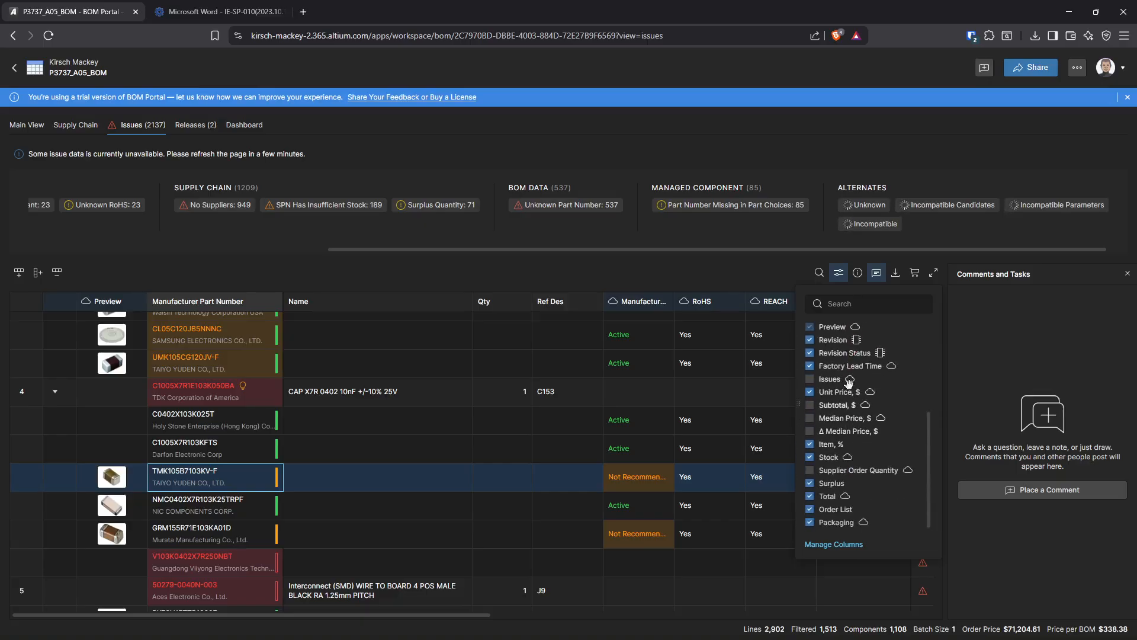
left_click(810, 379)
left_click(841, 278)
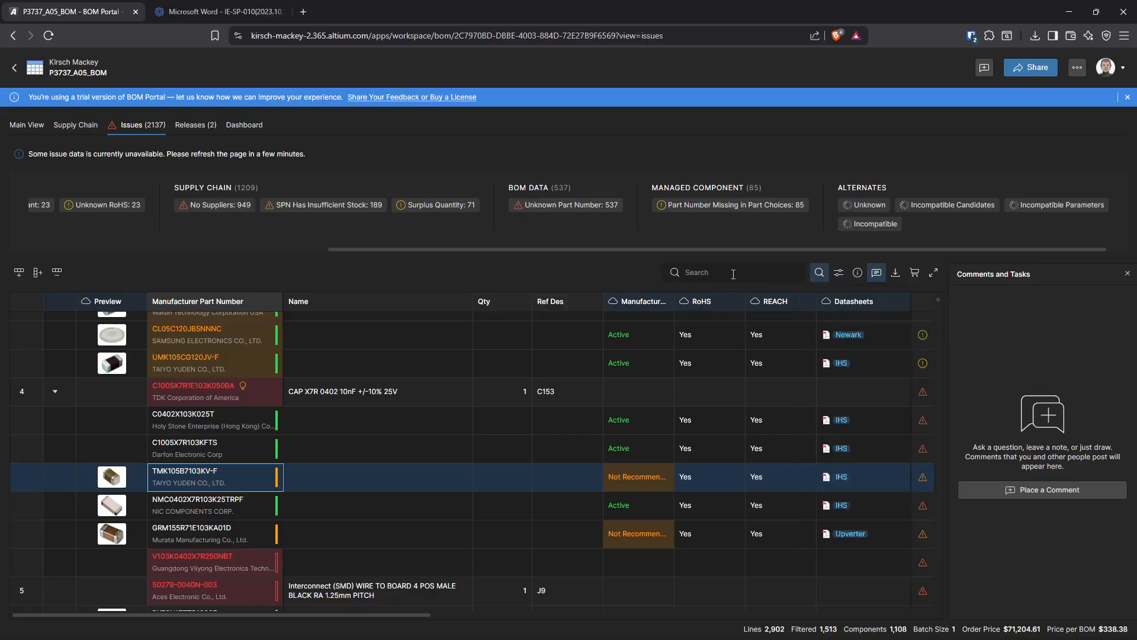
Step: Filter the BOM lines by "controller" and select MP2384GG-C857-Z on line 92
left_click(734, 273)
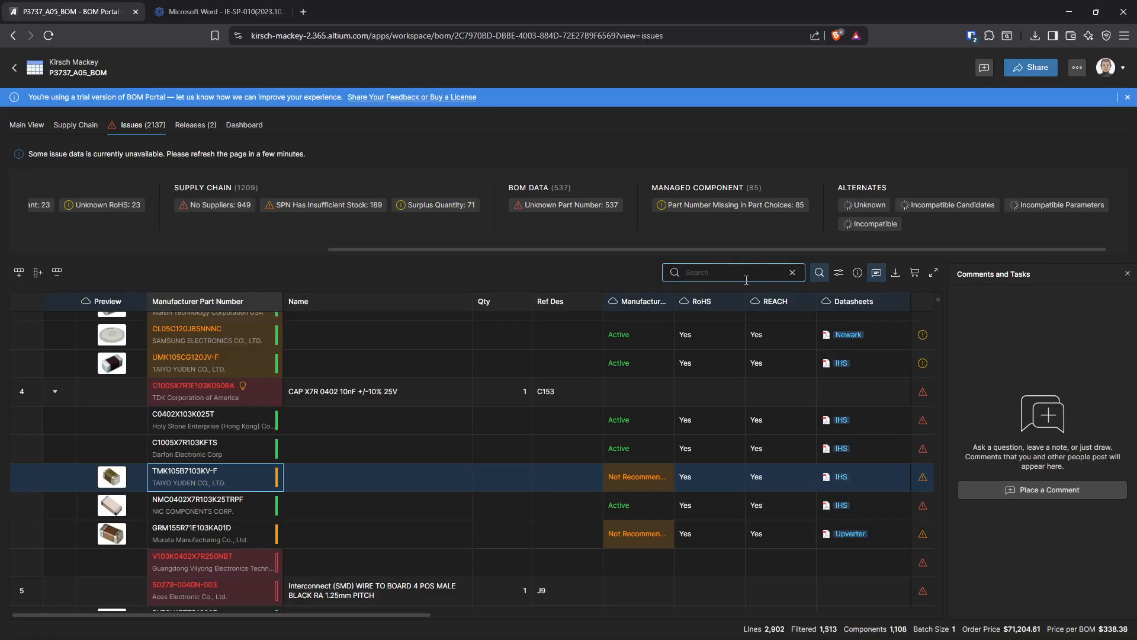
type("controller")
left_click(318, 375)
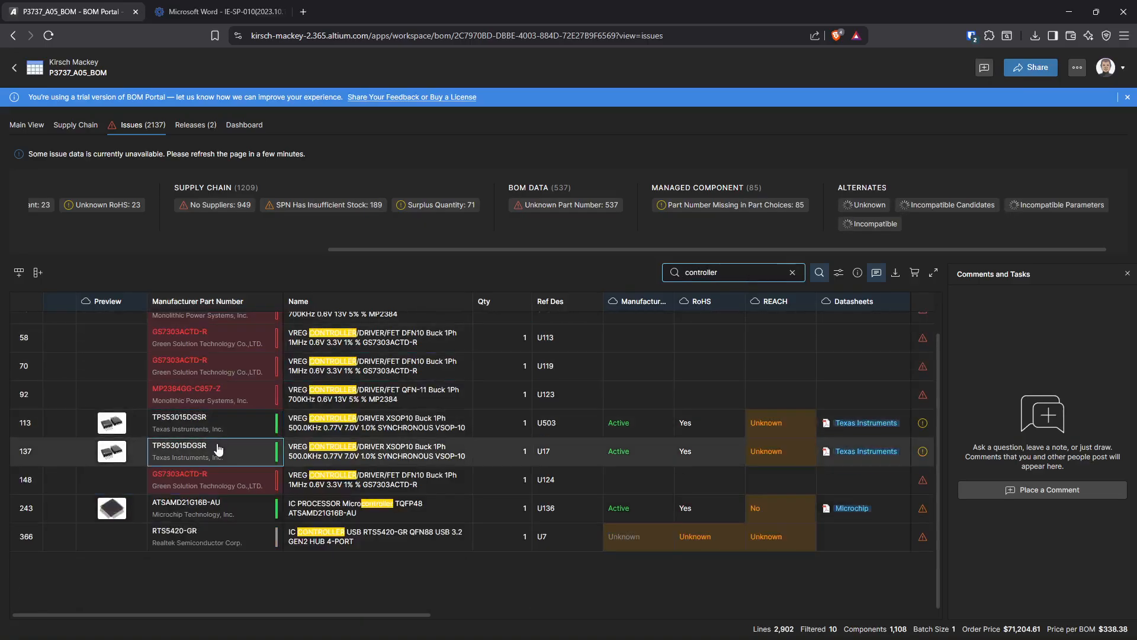
left_click(200, 402)
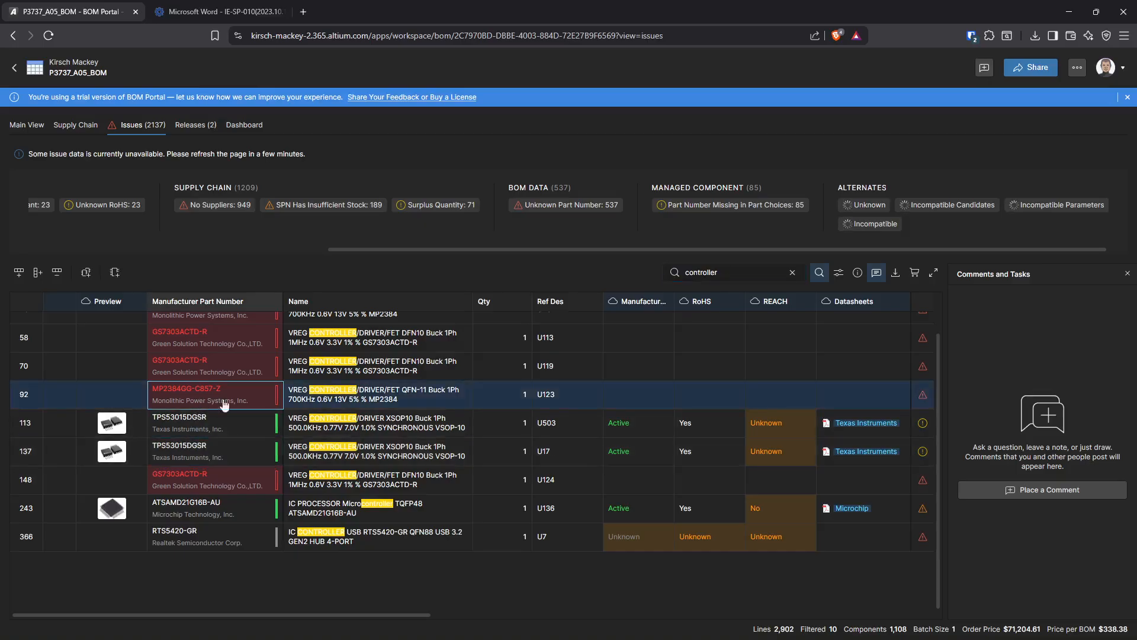
Step: View the filtered BOM table in full screen and return to the normal view
left_click(935, 275)
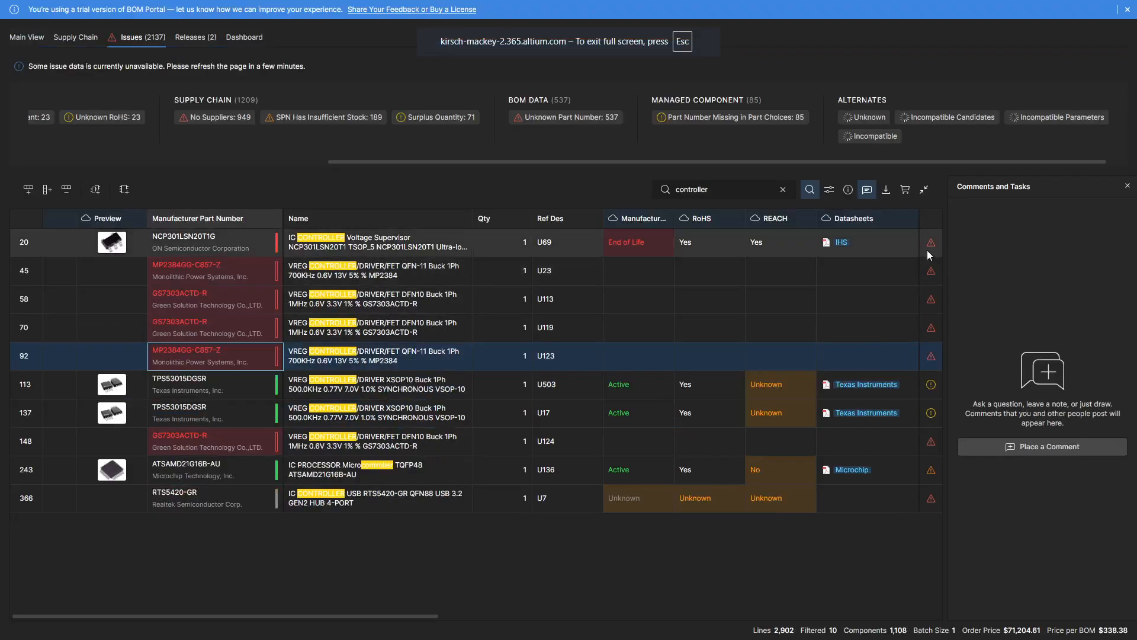
left_click(926, 191)
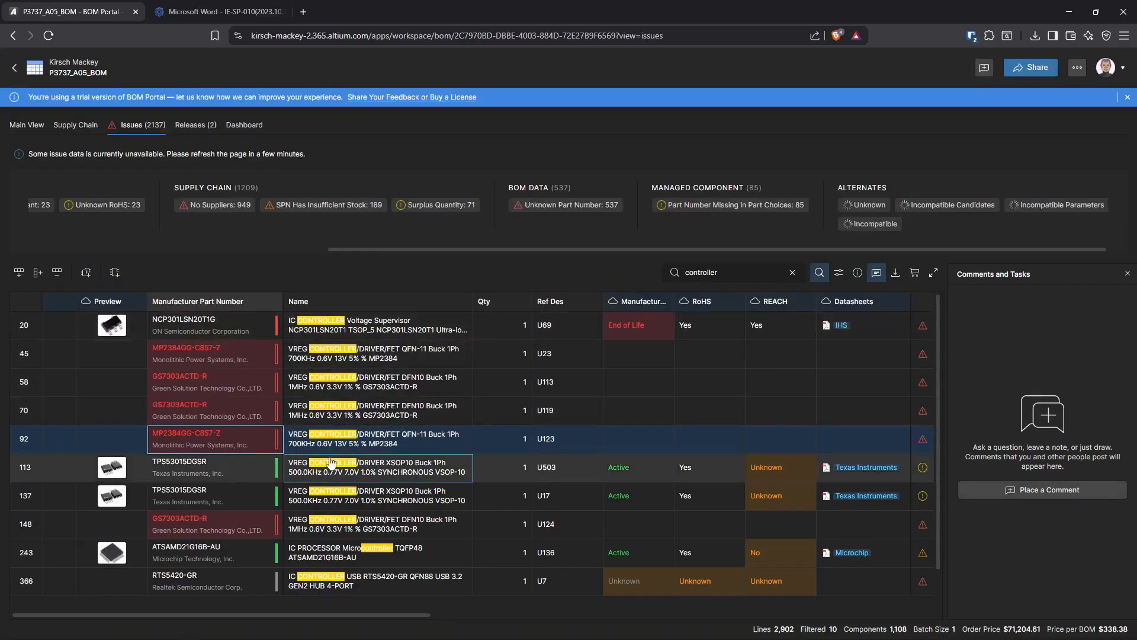
Step: Write the comment "need to find a replacement for this" on BOM line 92, mentioning the workspace owner
left_click(1030, 491)
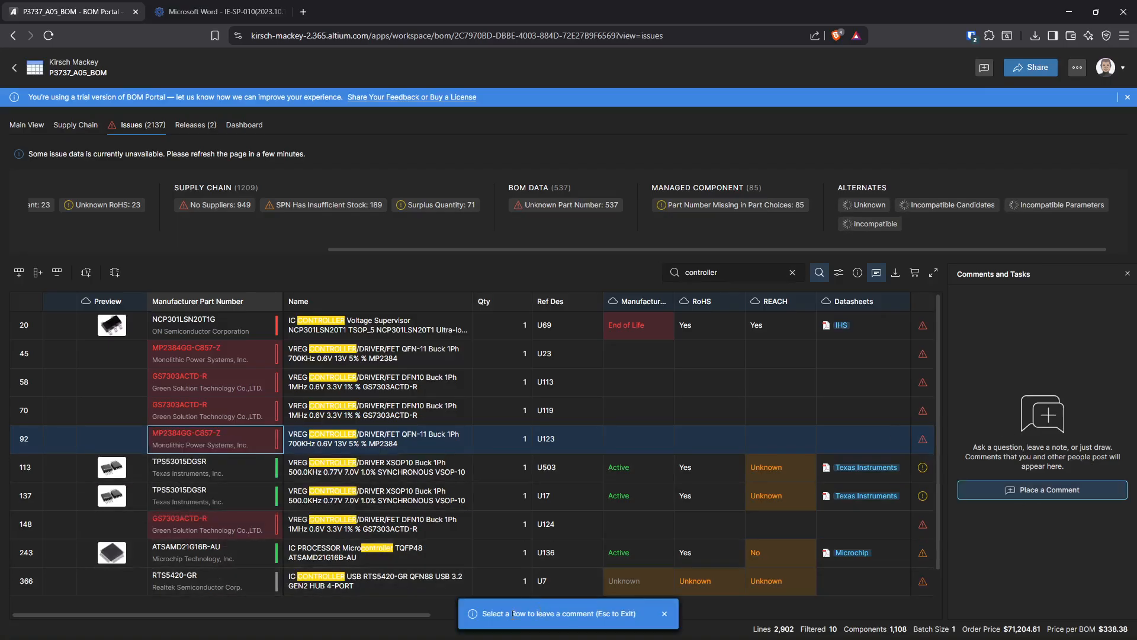
left_click(180, 443)
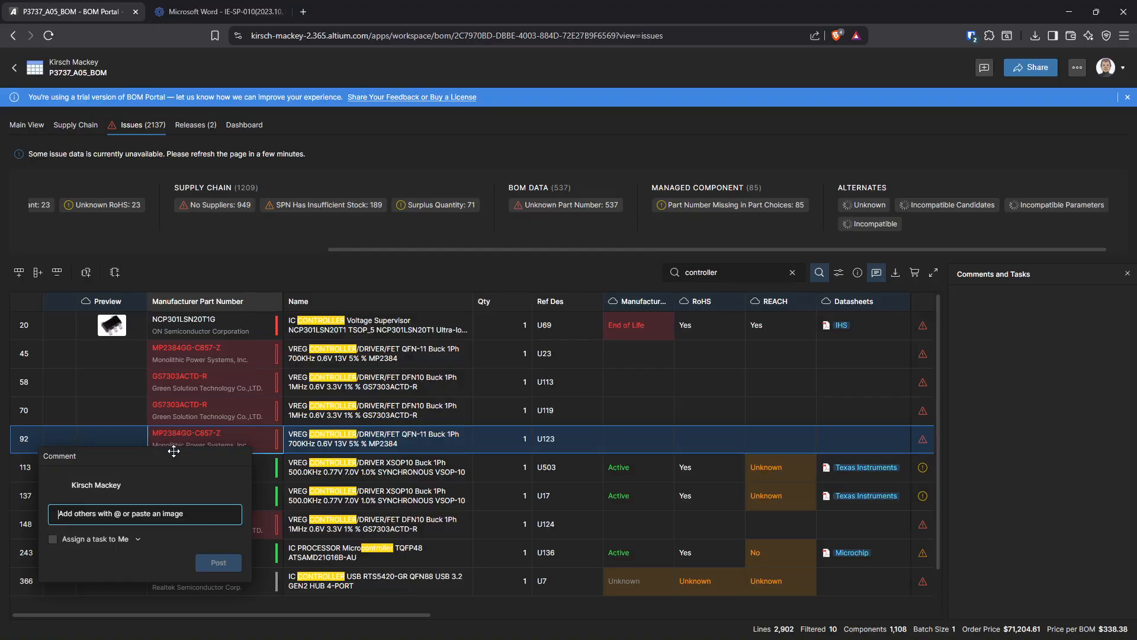
type("n")
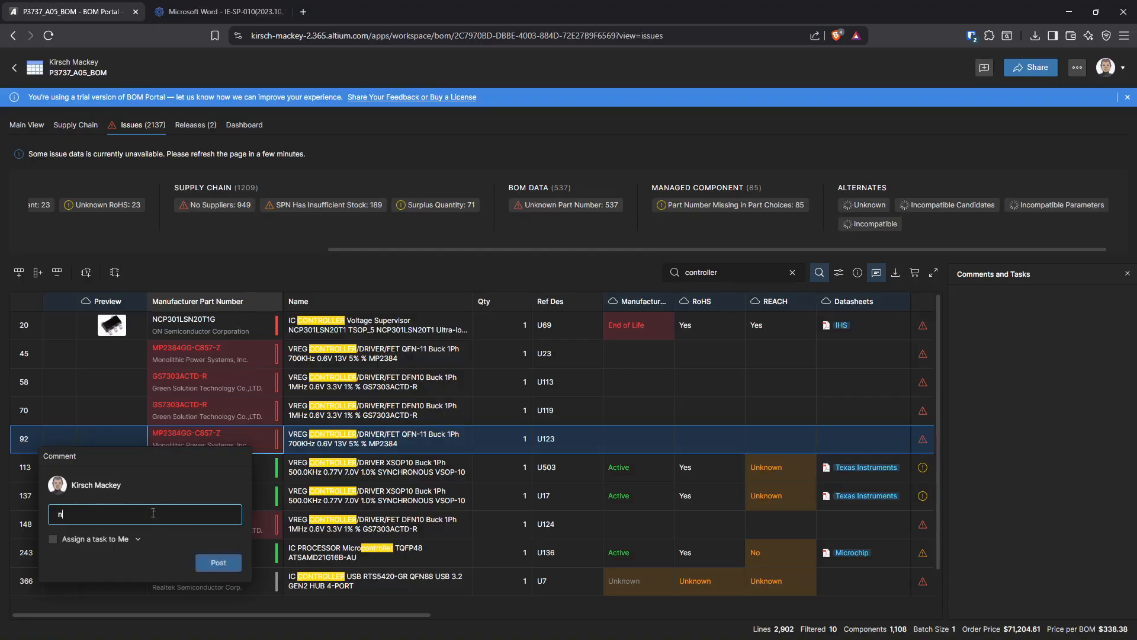
type("eed to find a repl")
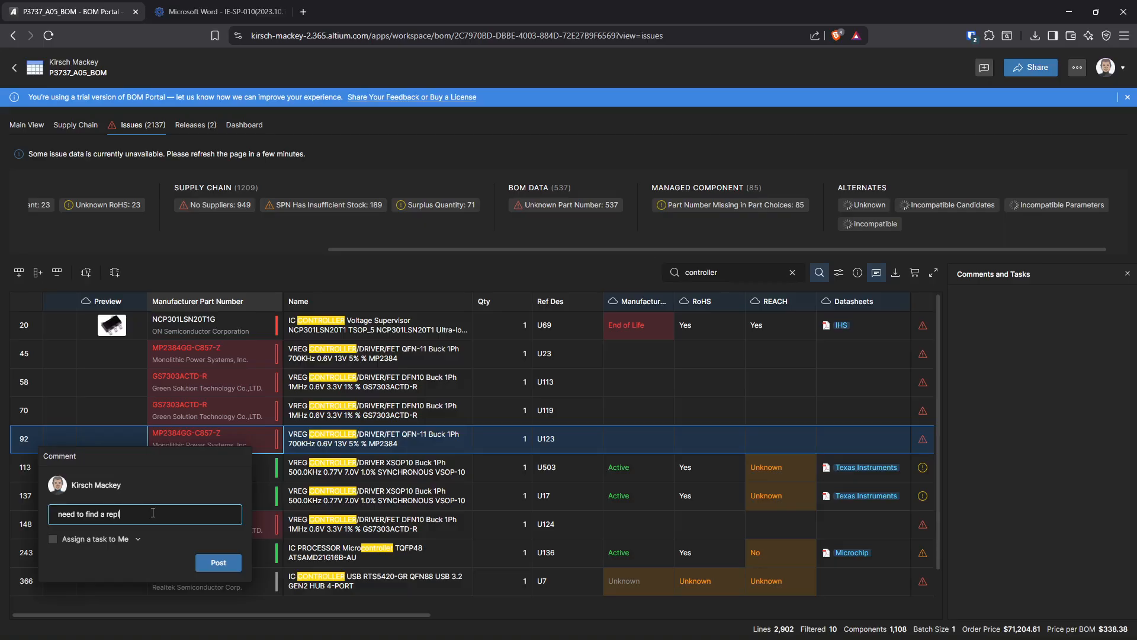
type("acement for this")
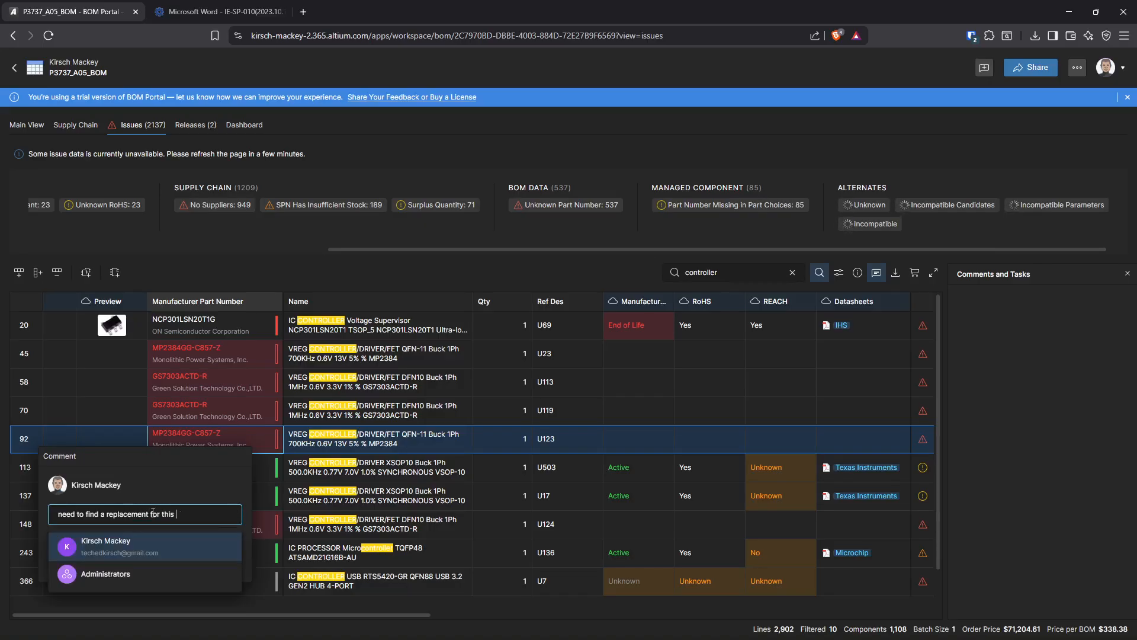
left_click(156, 544)
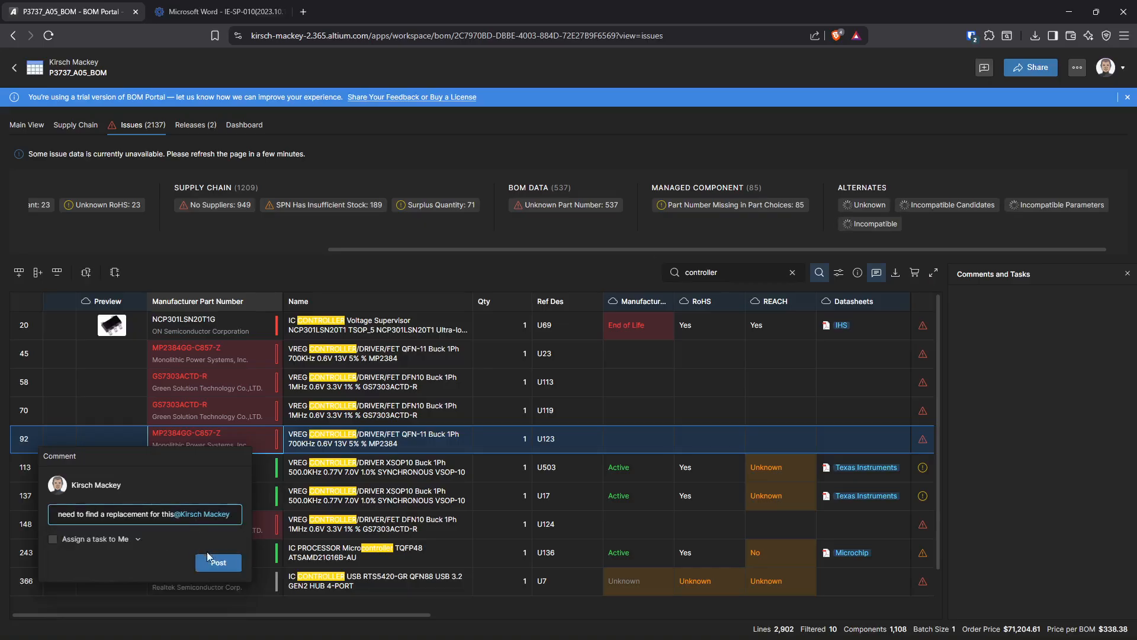
Step: Assign the line 92 comment as a task to the current account holder and post it
left_click(95, 539)
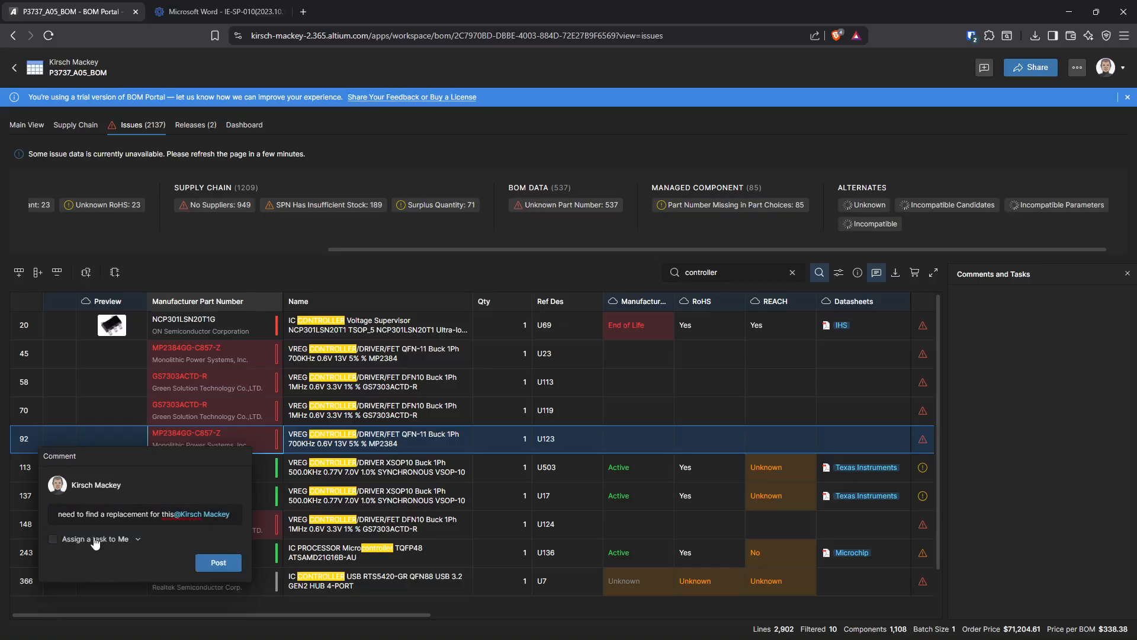
left_click(138, 539)
left_click(178, 603)
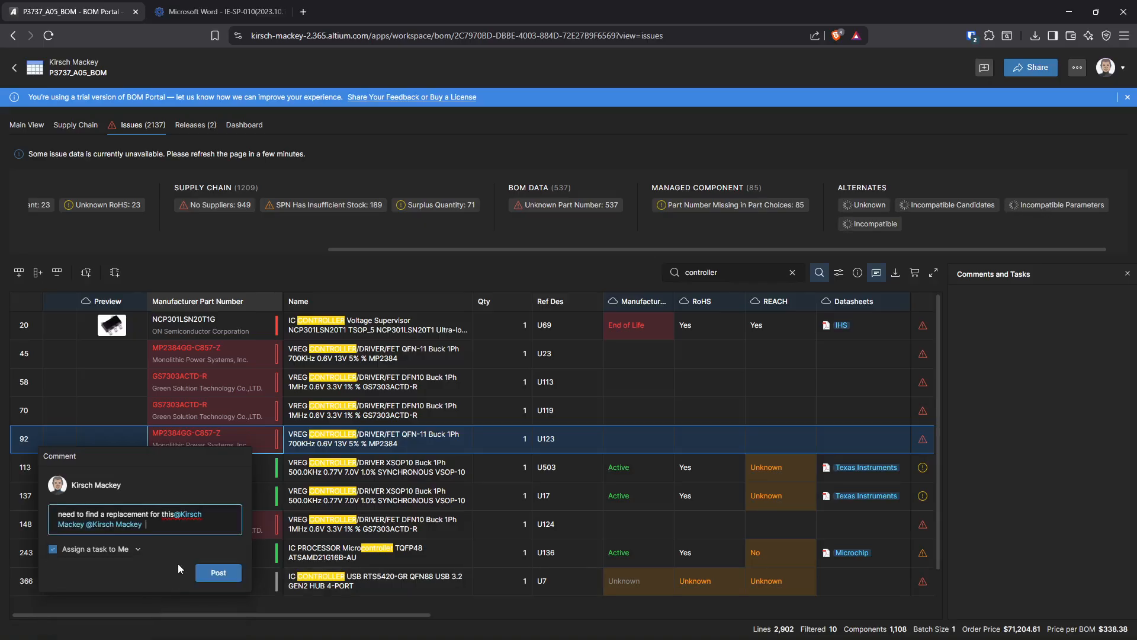
left_click(218, 572)
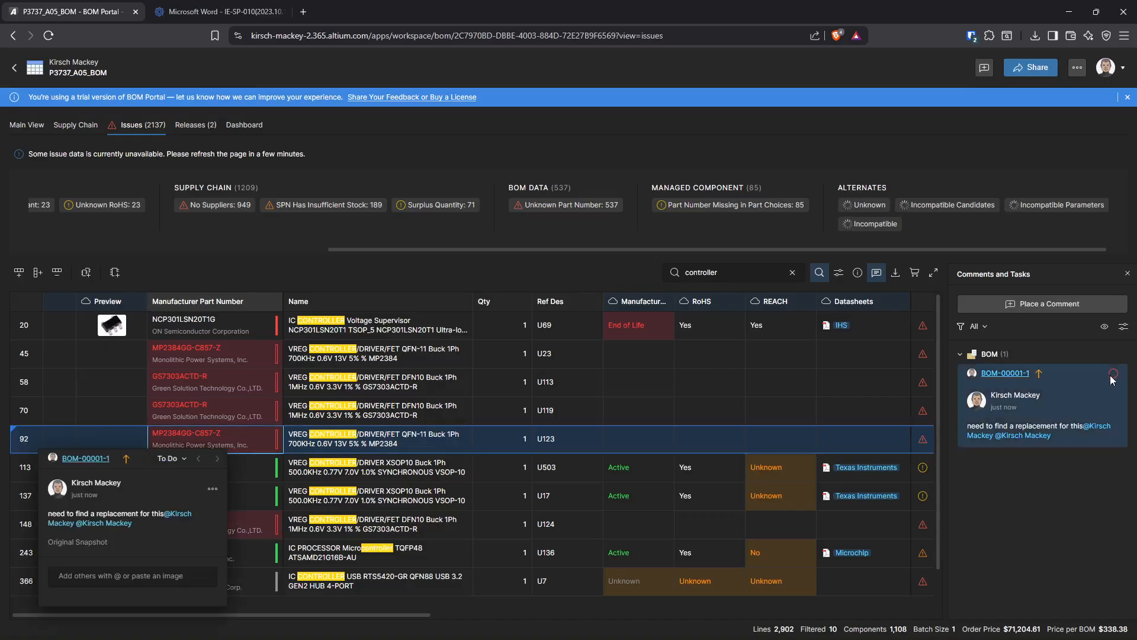
Step: Open the task of the posted comment in the workspace's Tasks dashboard
left_click(1084, 375)
left_click(1007, 373)
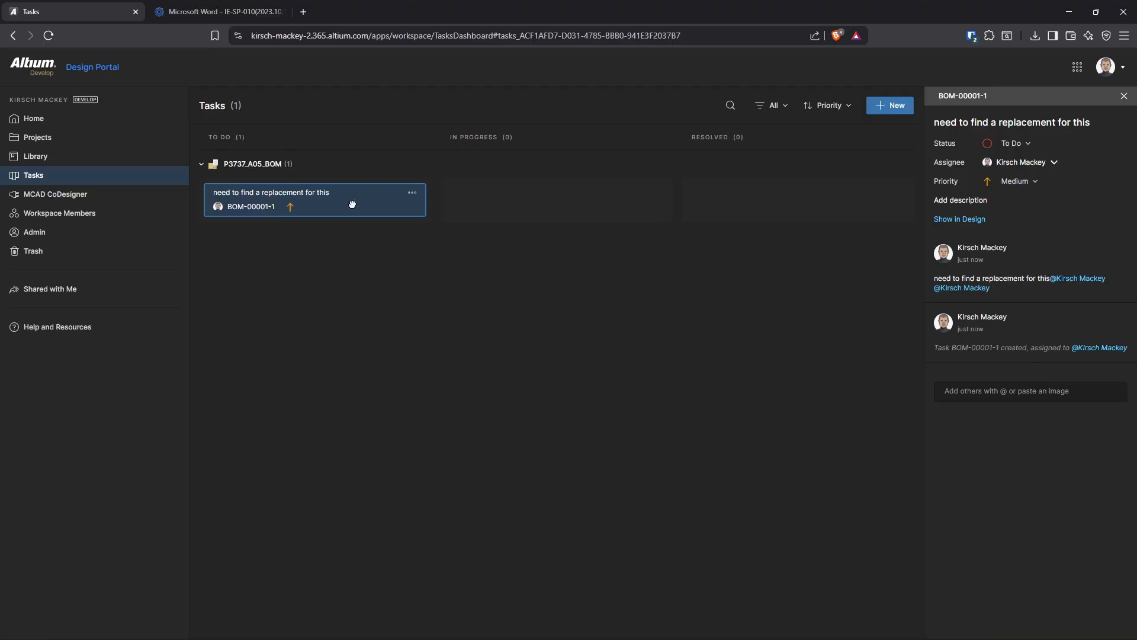
Step: Move the replacement task under P3737_A05_BOM to In Progress and return it to To Do
left_click_drag(419, 199, 465, 184)
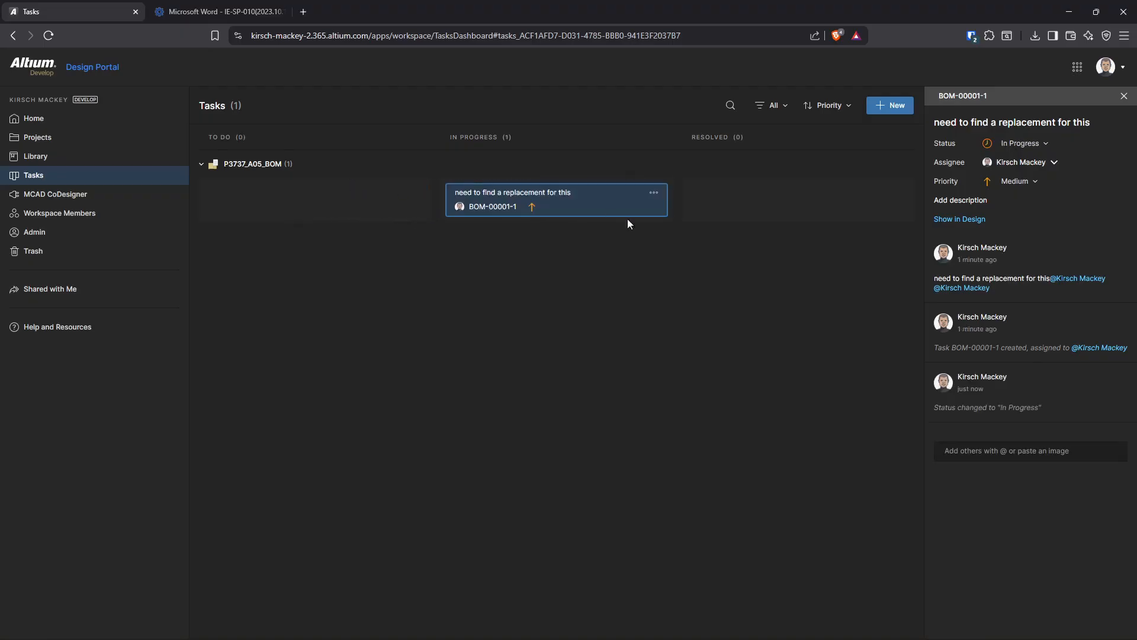
left_click_drag(616, 201, 392, 208)
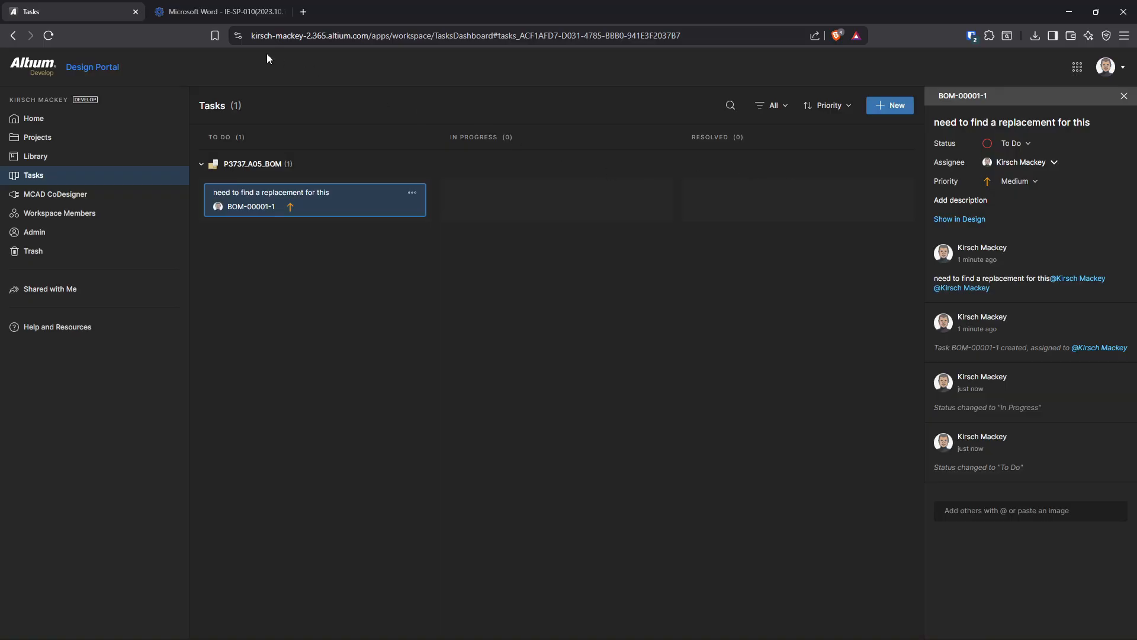
Step: Close the Microsoft Word document's browser tab and the details of task BOM-00001-1
left_click(207, 14)
left_click(281, 12)
left_click(1123, 96)
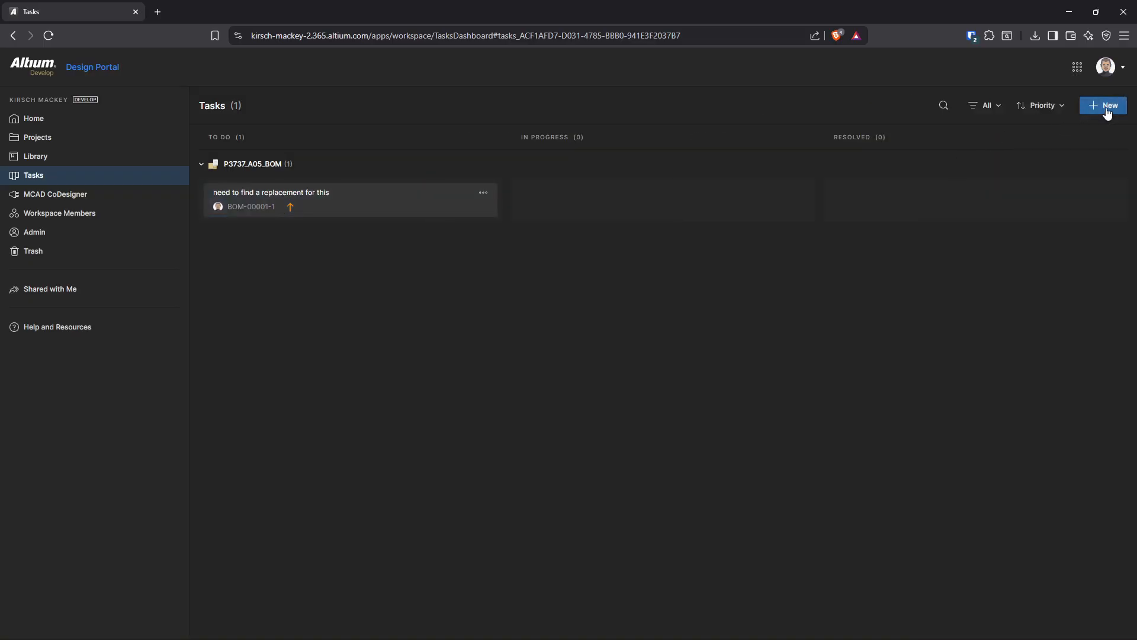
Step: Return to the BOM's issues and compare the favorite-supplier offers for C0402C104K4RACTU on line 1, closing the offers when done
left_click(13, 35)
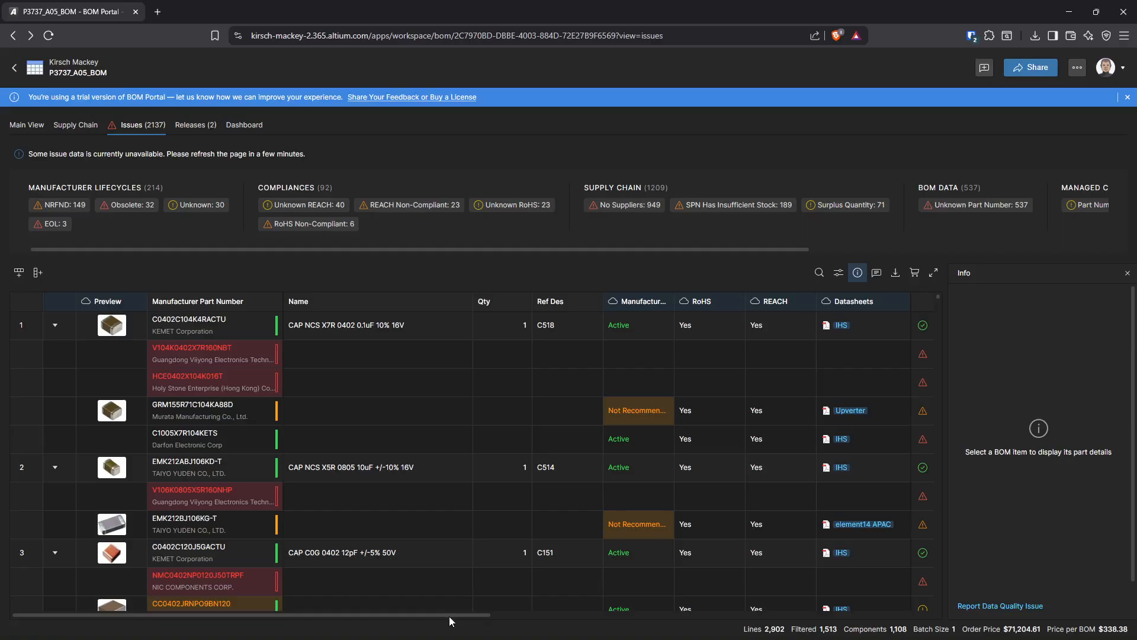
left_click_drag(449, 616, 921, 585)
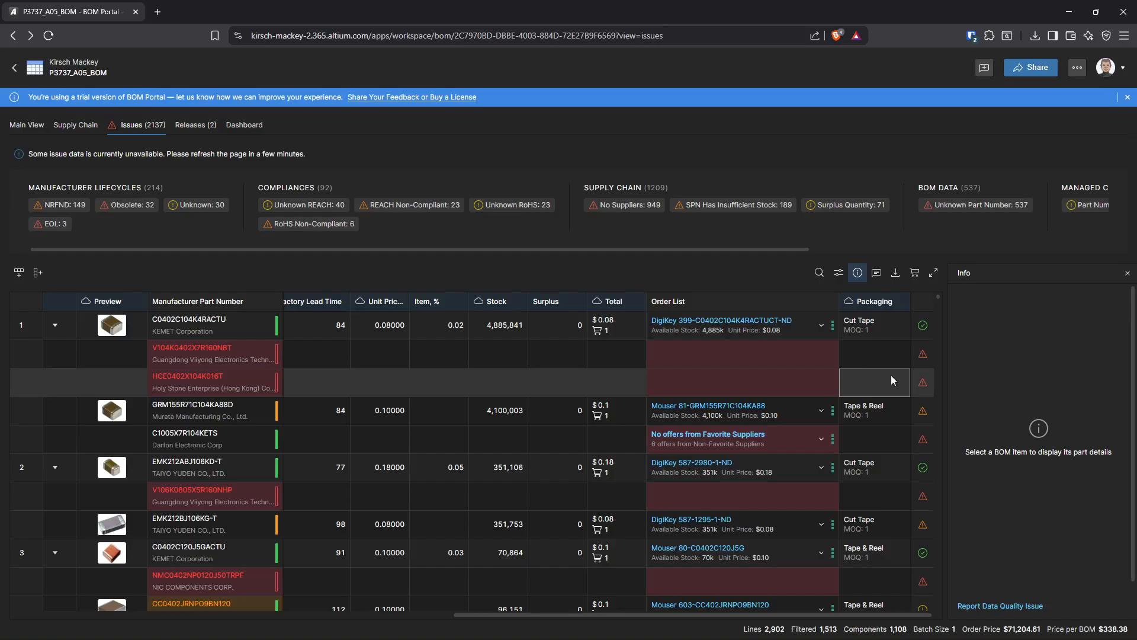
left_click(821, 326)
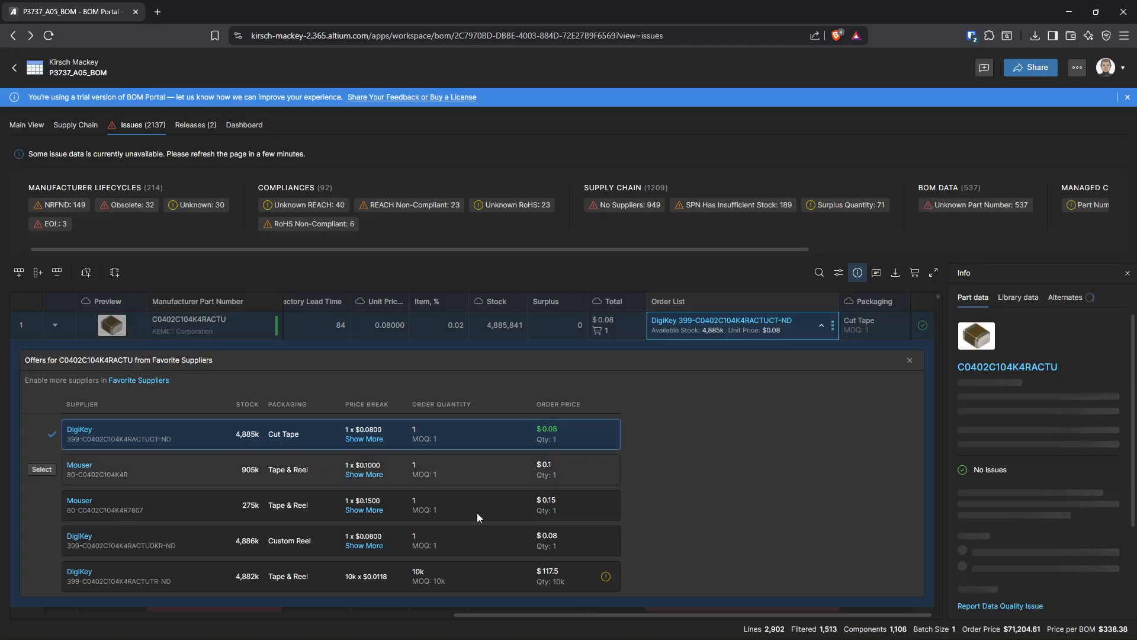
mouse_move(179, 468)
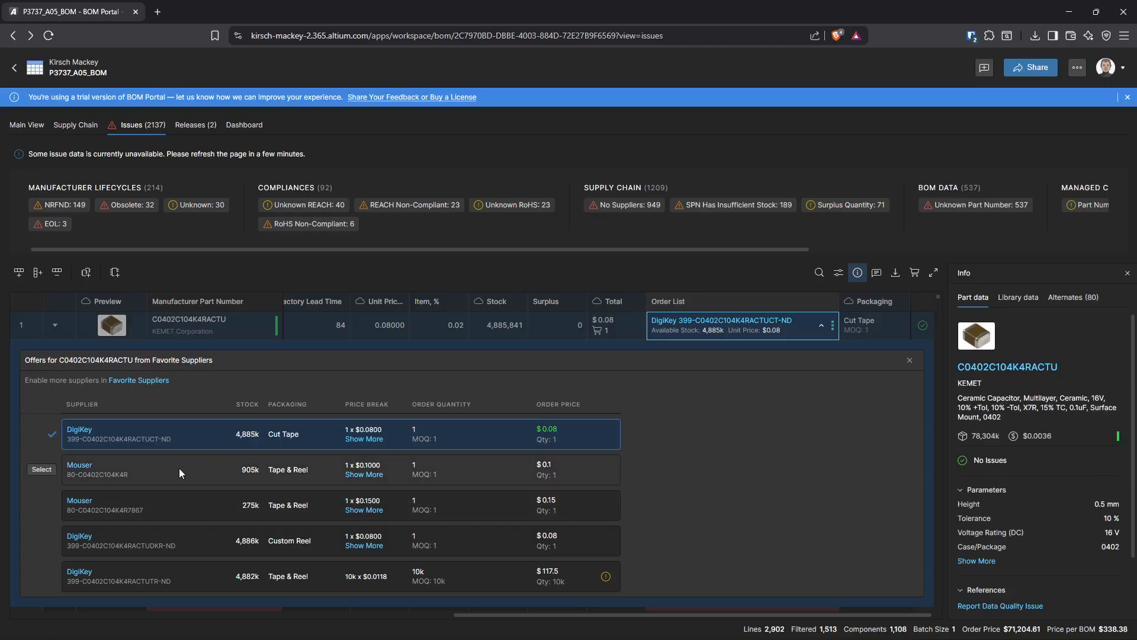
left_click(42, 469)
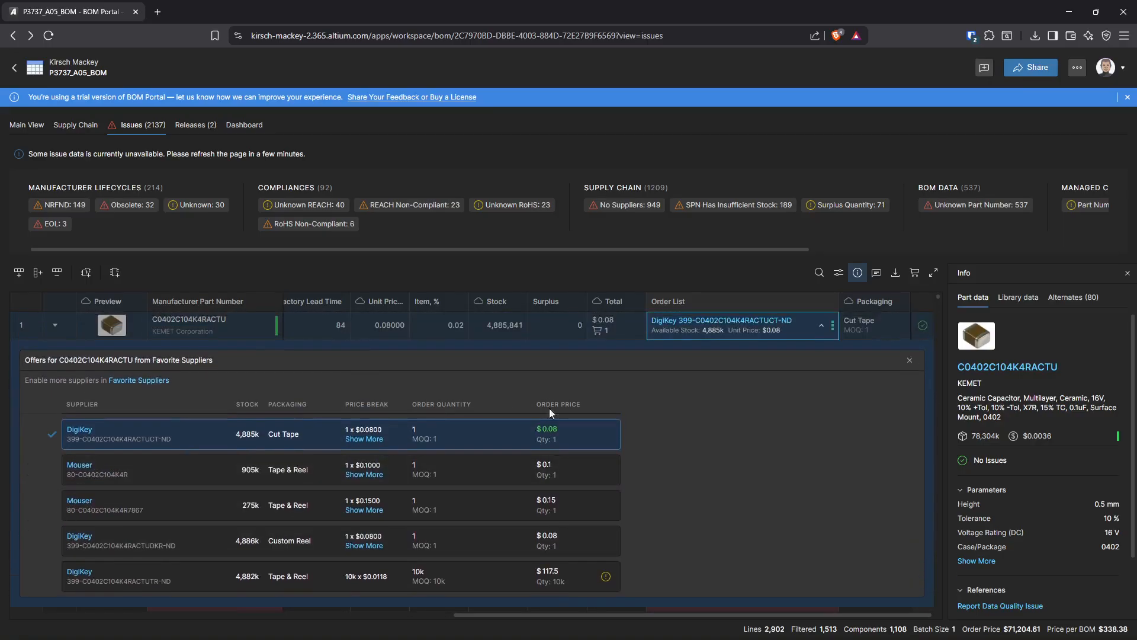
left_click(910, 360)
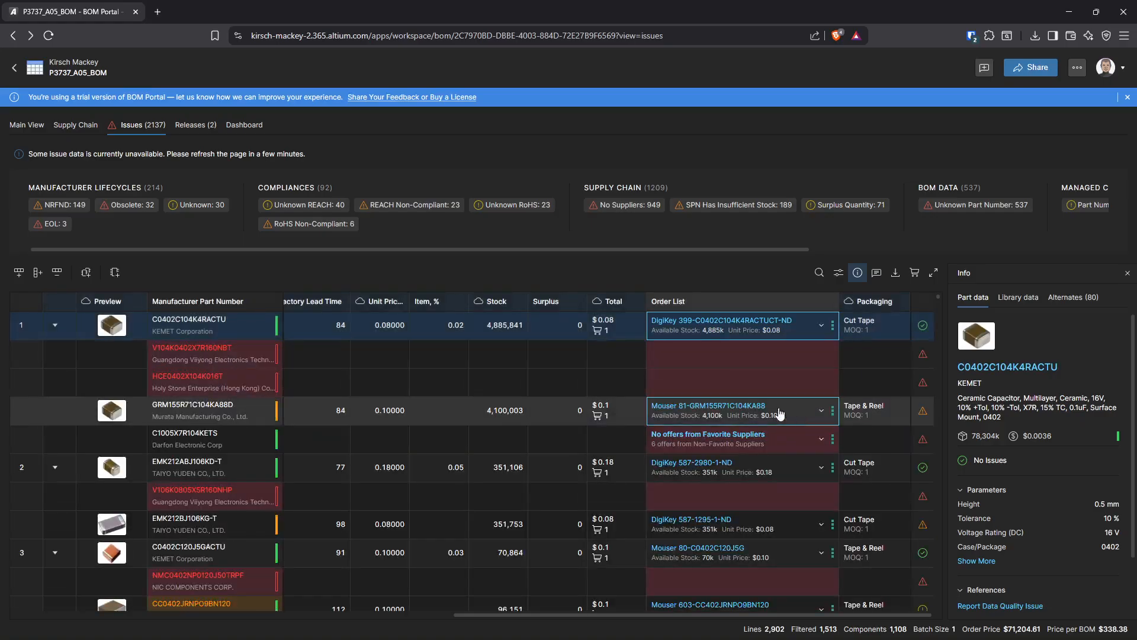
left_click(504, 362)
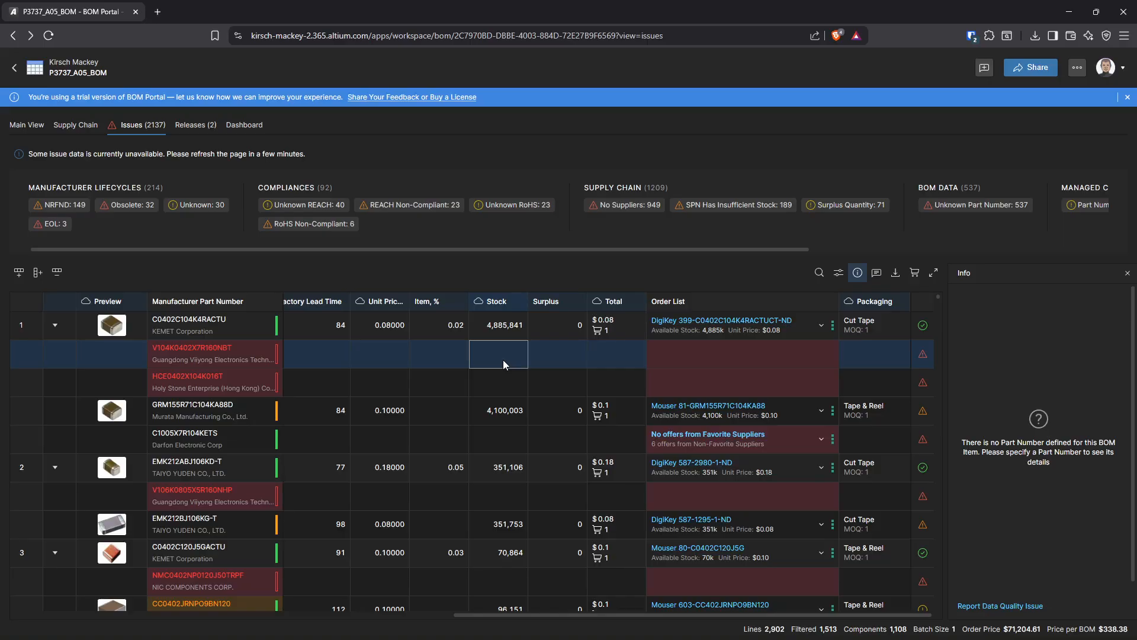